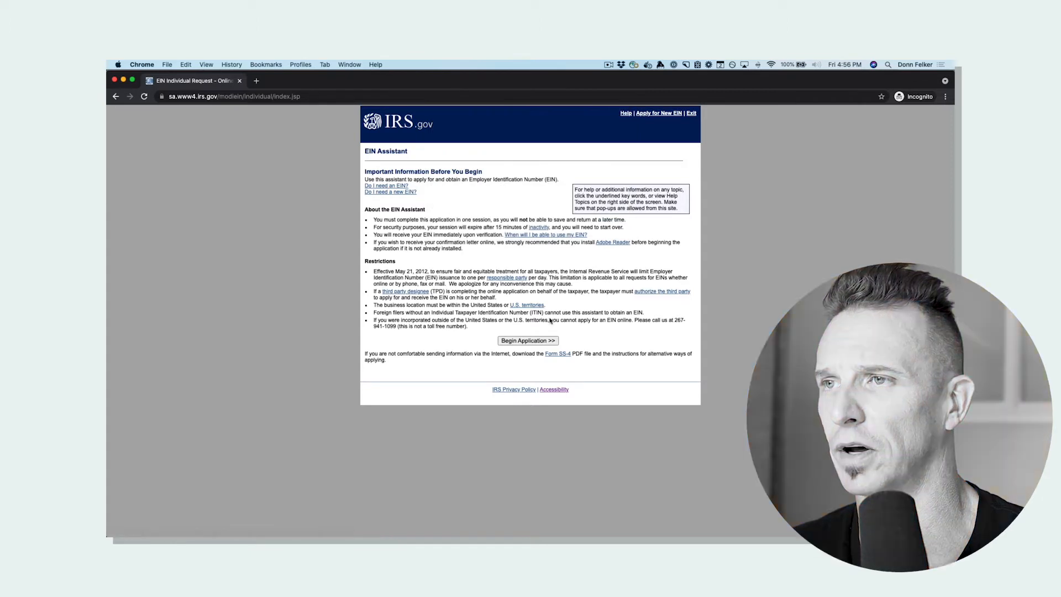
Begin the EIN application and confirm Limited Liability Company (LLC) as the legal structure
{"action": "left_click", "coordinate": [522, 341]}
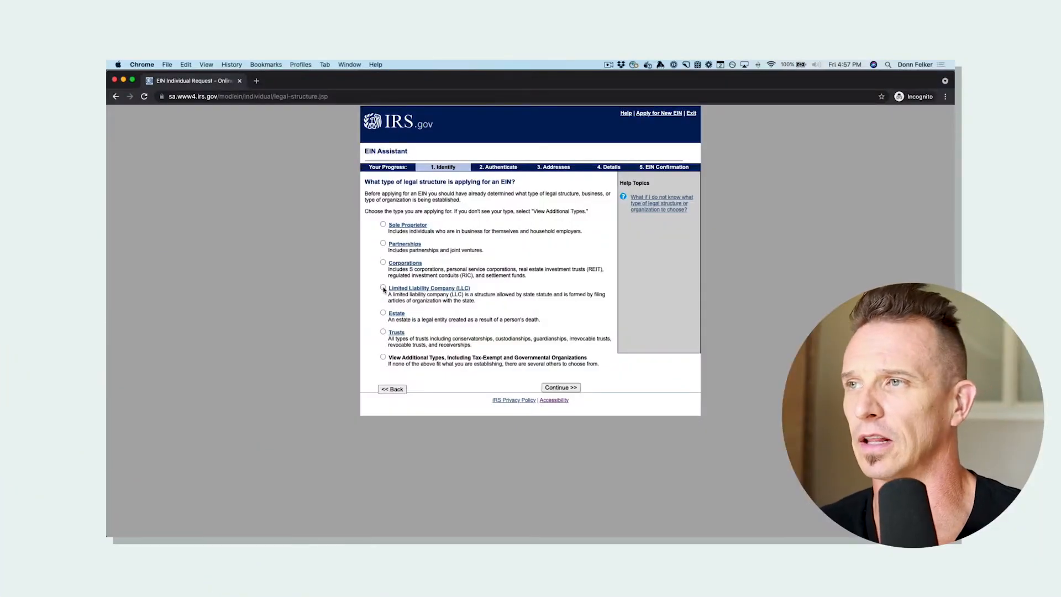
{"action": "left_click", "coordinate": [561, 387]}
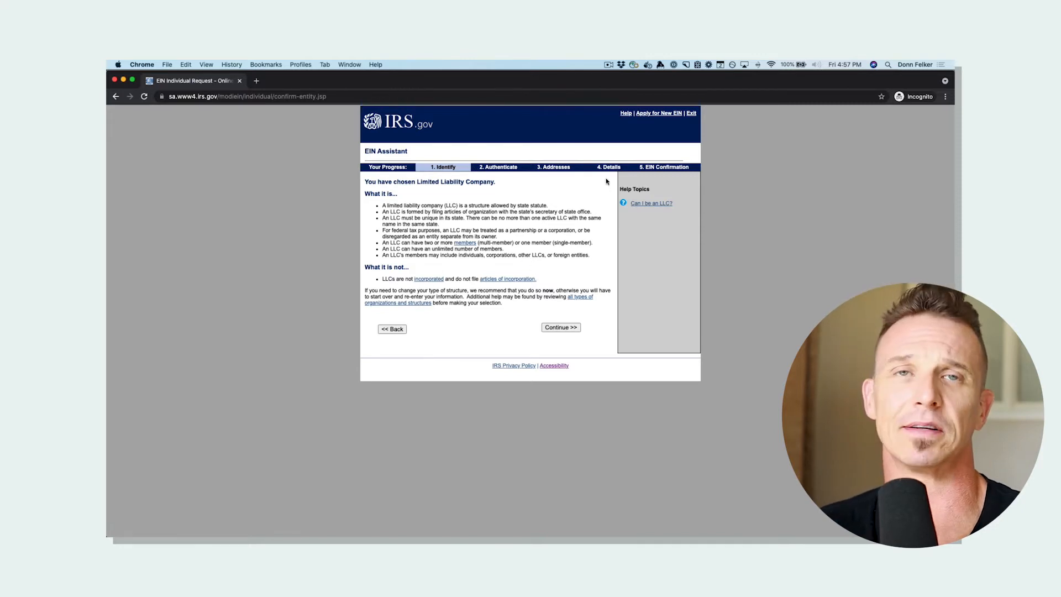
{"action": "left_click", "coordinate": [563, 326]}
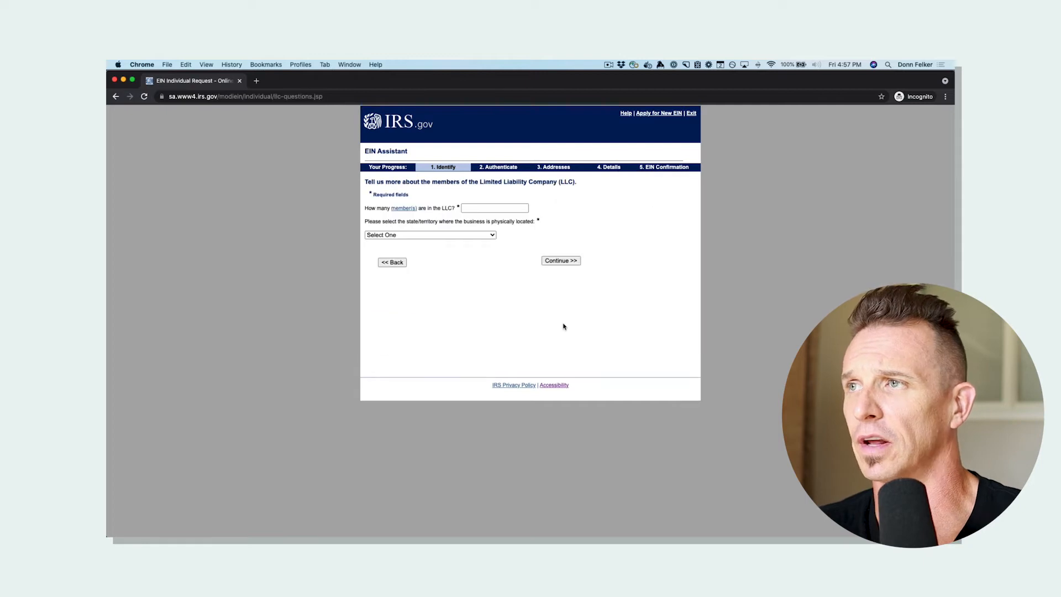
Enter 1 member for the LLC, select New Jersey as its physical location, and submit the member details
{"action": "left_click", "coordinate": [492, 209]}
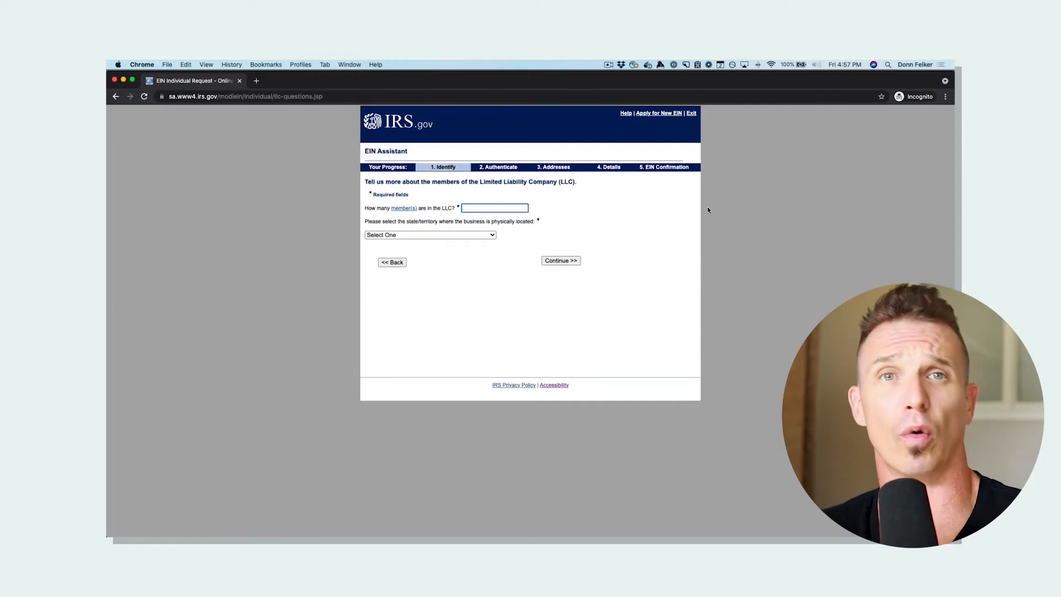
{"action": "left_click", "coordinate": [429, 235]}
{"action": "type", "text": "new j"}
{"action": "key", "text": "Return"}
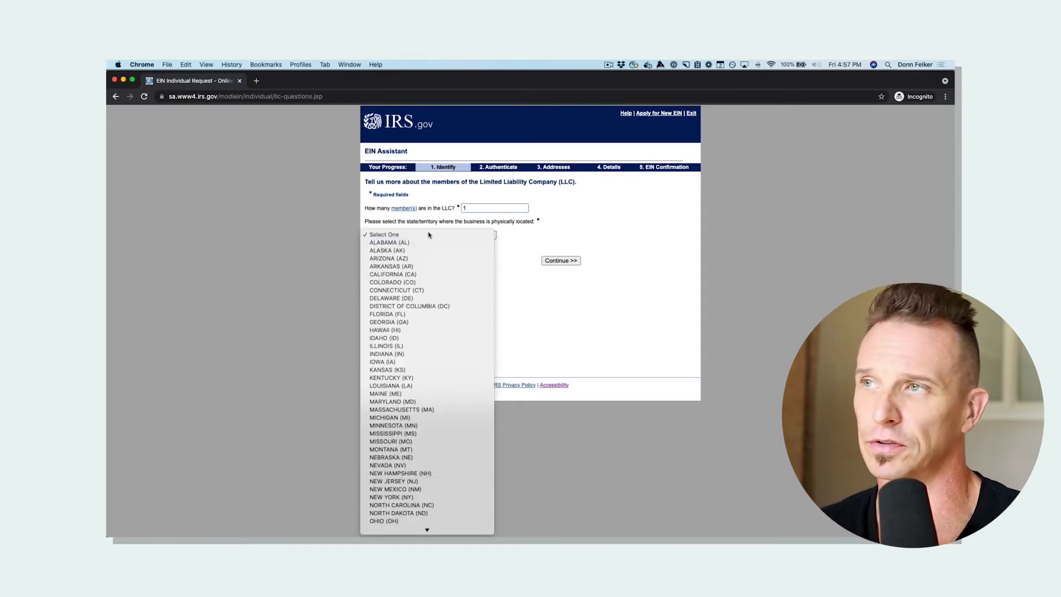
{"action": "left_click", "coordinate": [560, 261]}
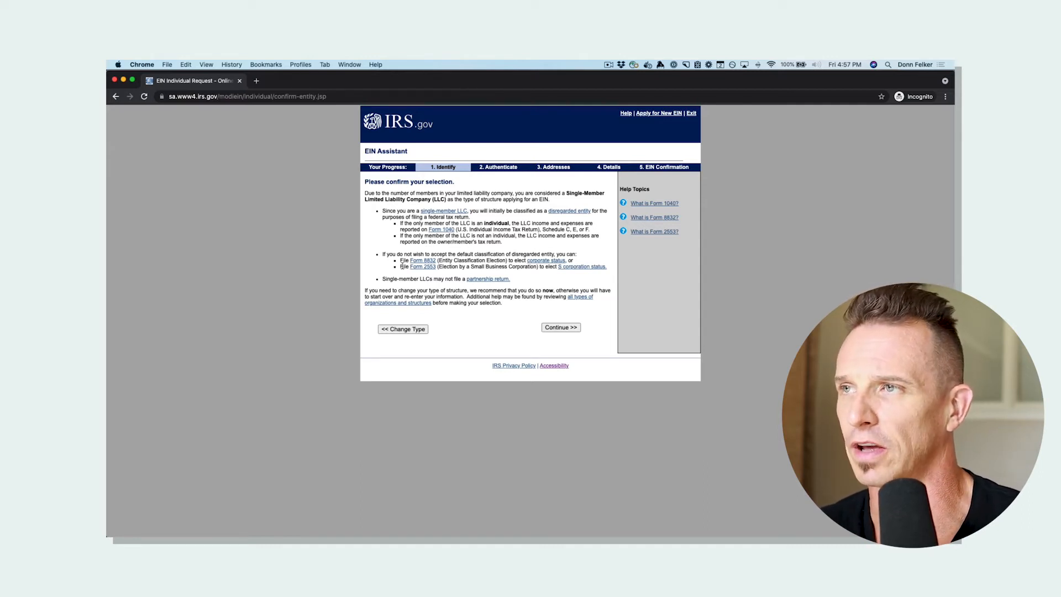
Accept the single-member LLC classification and submit "Started a new business" as the reason for requesting the EIN
{"action": "left_click_drag", "start_coordinate": [401, 266], "coordinate": [491, 264]}
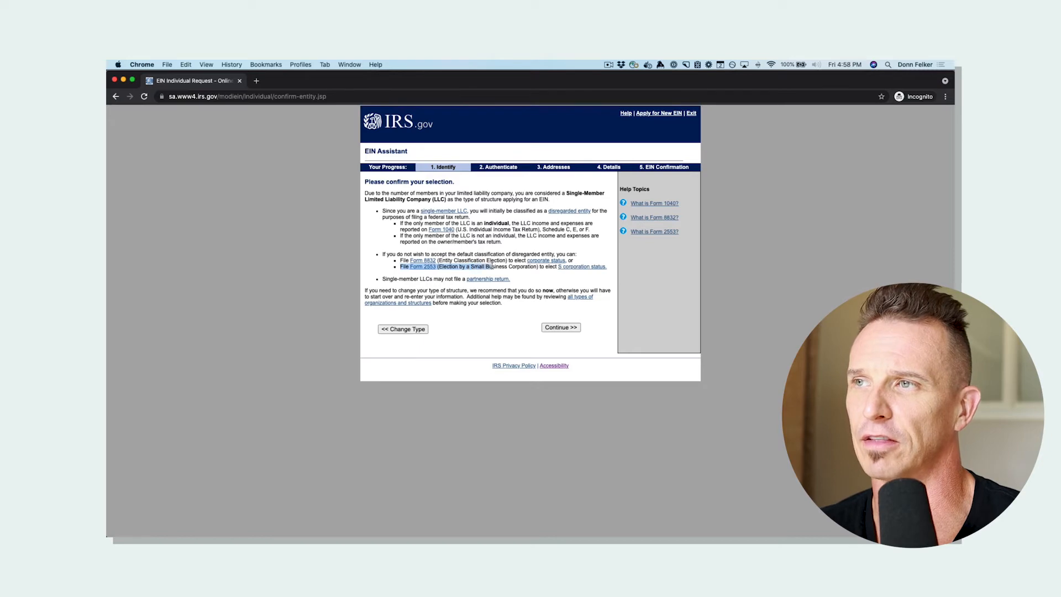
{"action": "left_click", "coordinate": [473, 263]}
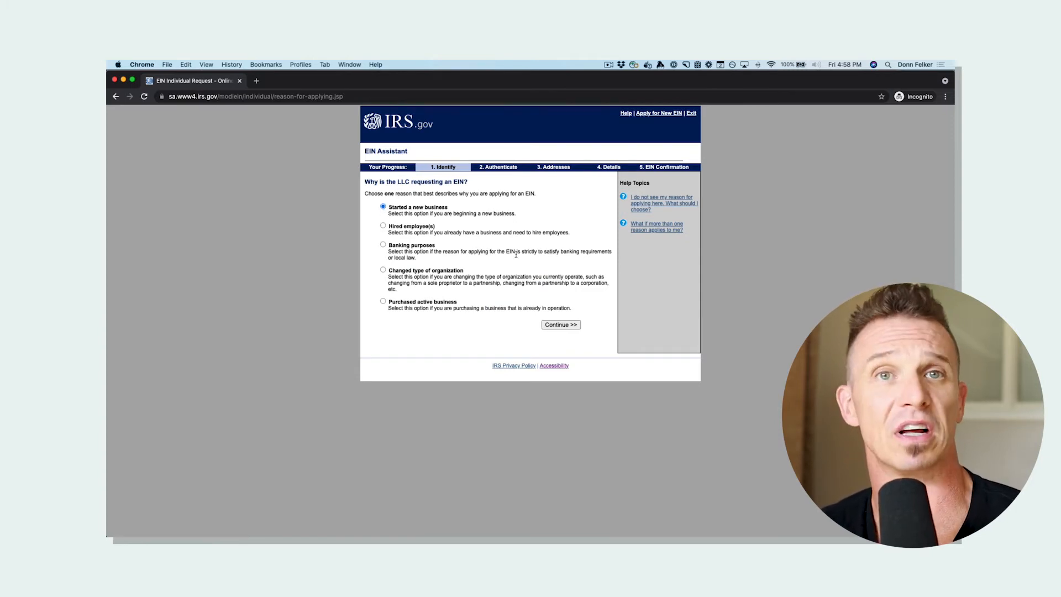
{"action": "left_click", "coordinate": [561, 325]}
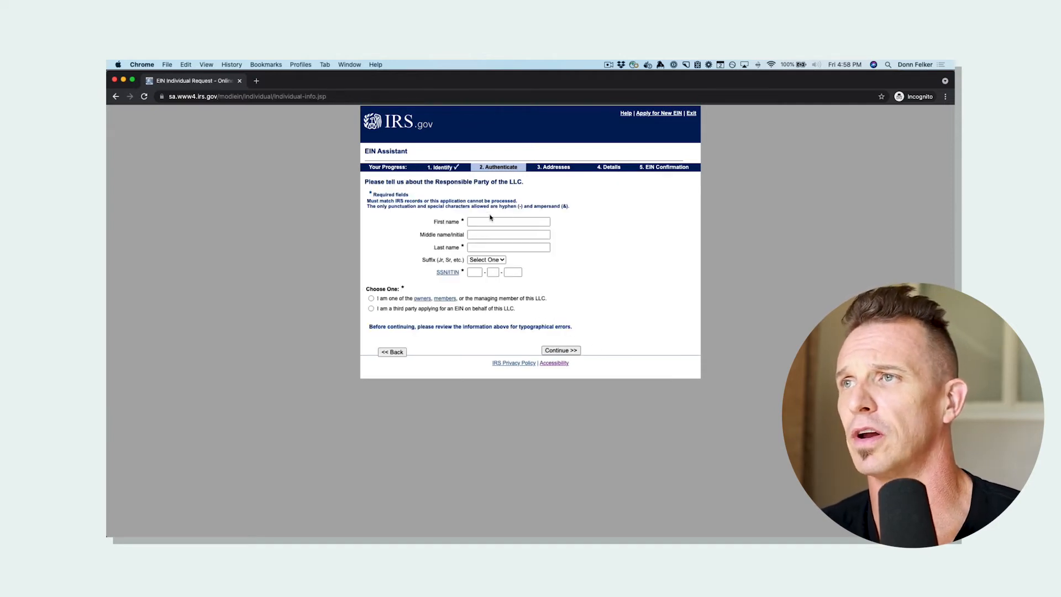
Enter the responsible party's first name, last name and SSN, and identify them as an owner, member or managing member of the LLC
{"action": "left_click", "coordinate": [493, 222]}
{"action": "type", "text": "Donn"}
{"action": "key", "text": "Tab"}
{"action": "key", "text": "Tab"}
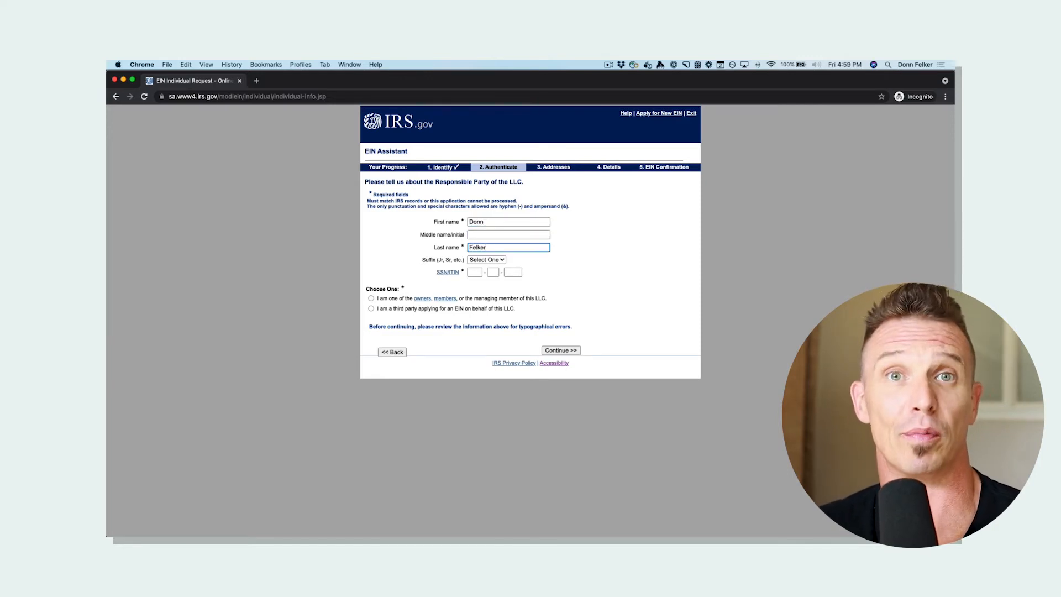
{"action": "left_click", "coordinate": [477, 272]}
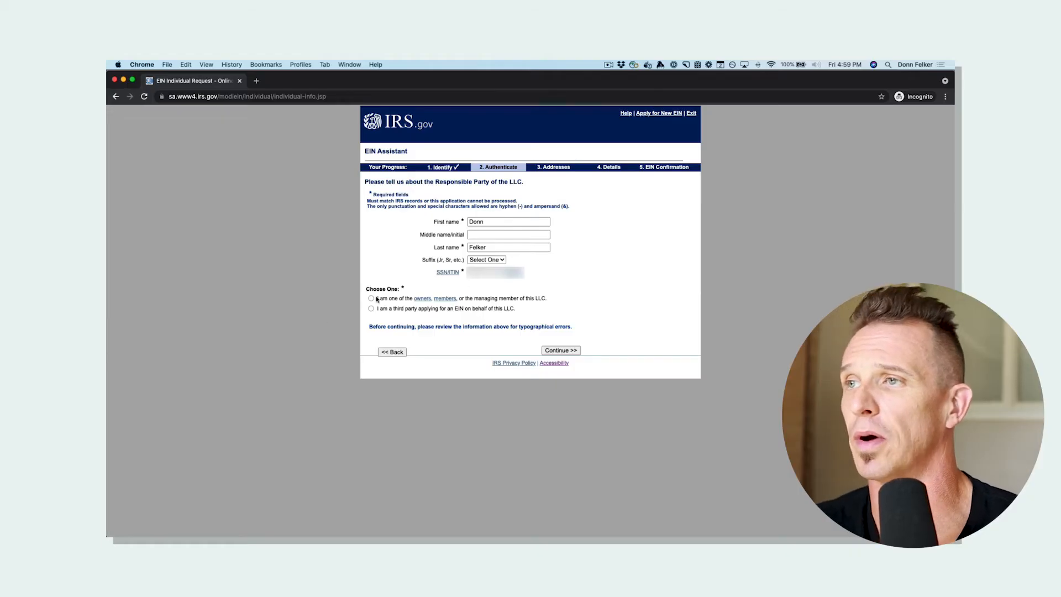
{"action": "left_click", "coordinate": [374, 298]}
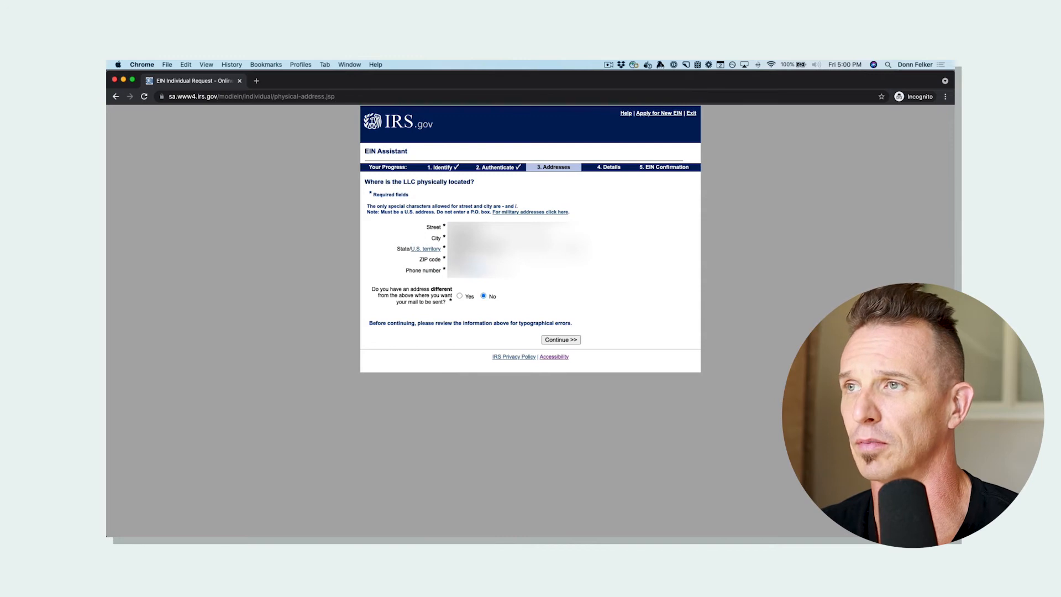
Submit the LLC's physical address and phone number with No selected for a different mailing address
{"action": "left_click", "coordinate": [560, 339]}
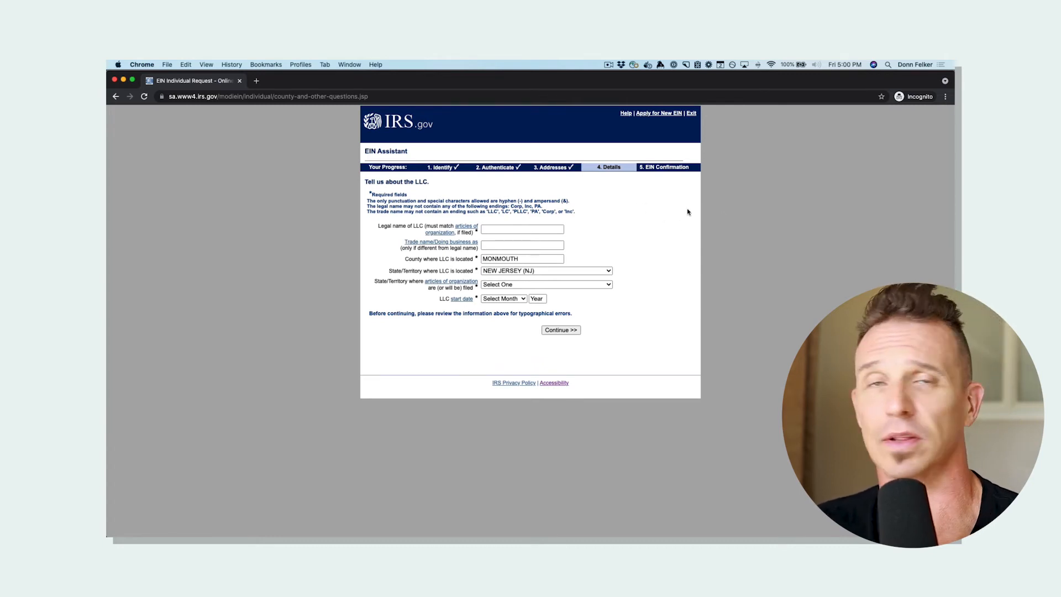
{"action": "left_click", "coordinate": [515, 227]}
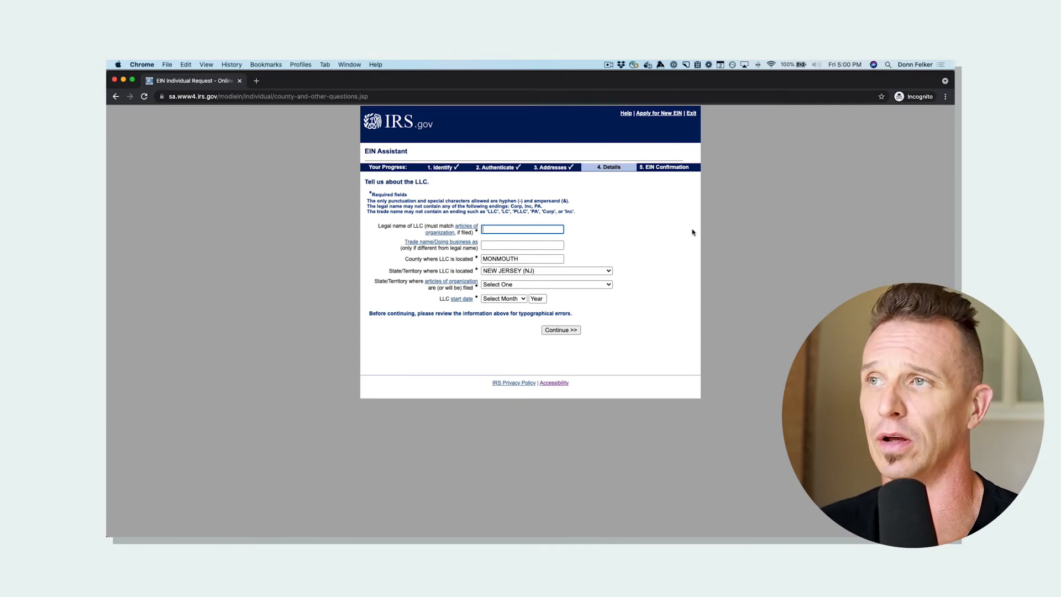
{"action": "type", "text": "Donn Con"}
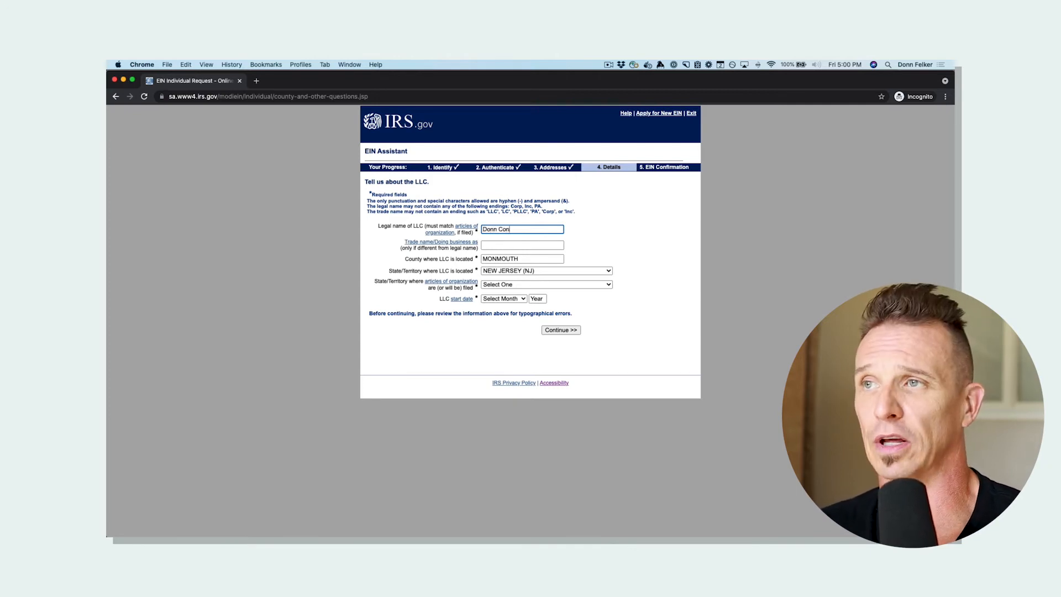
{"action": "type", "text": "sulting LLC"}
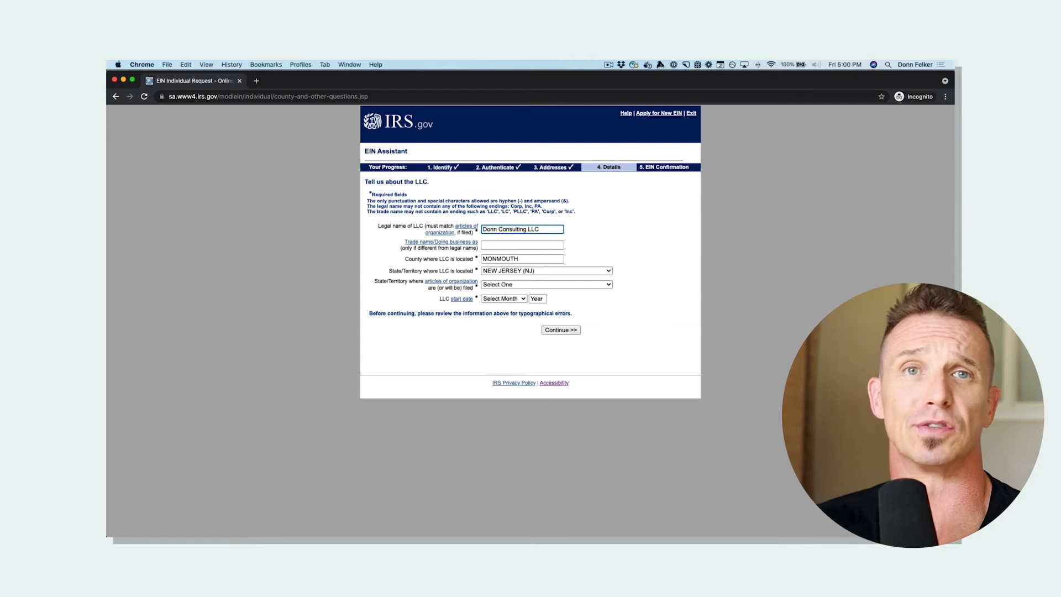
{"action": "key", "text": "super+a"}
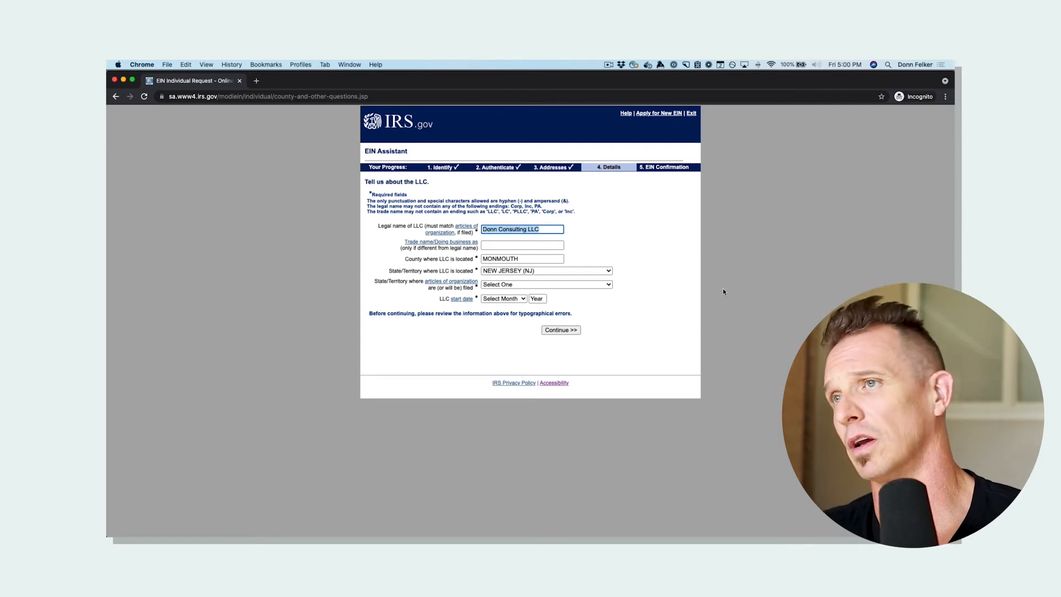
{"action": "type", "text": "Paly"}
{"action": "key", "text": "BackSpace"}
{"action": "key", "text": "BackSpace"}
{"action": "key", "text": "BackSpace"}
{"action": "type", "text": "laygound"}
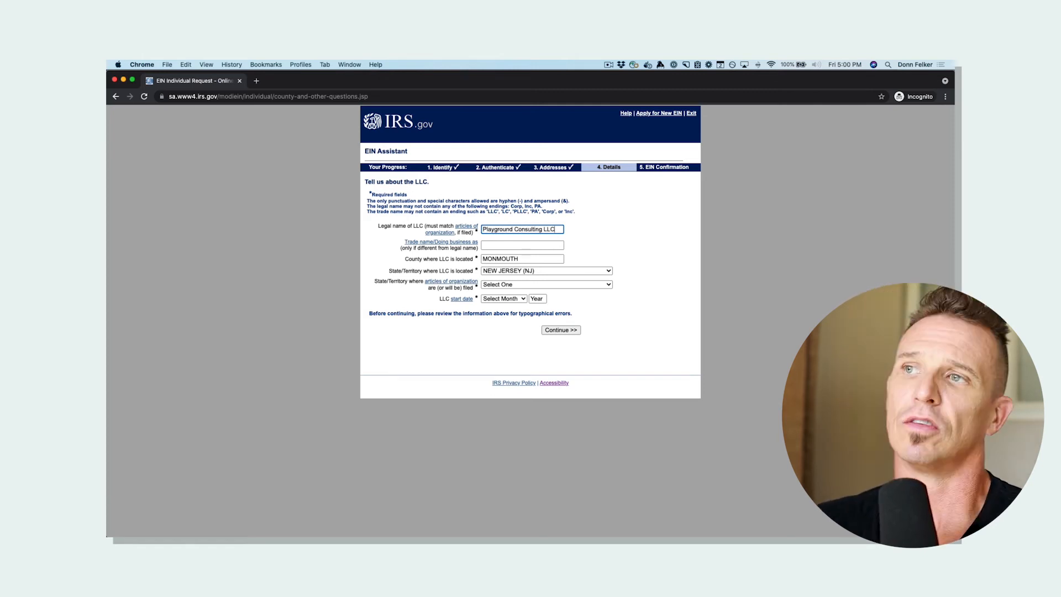
{"action": "key", "text": "super+a"}
{"action": "key", "text": "BackSpace"}
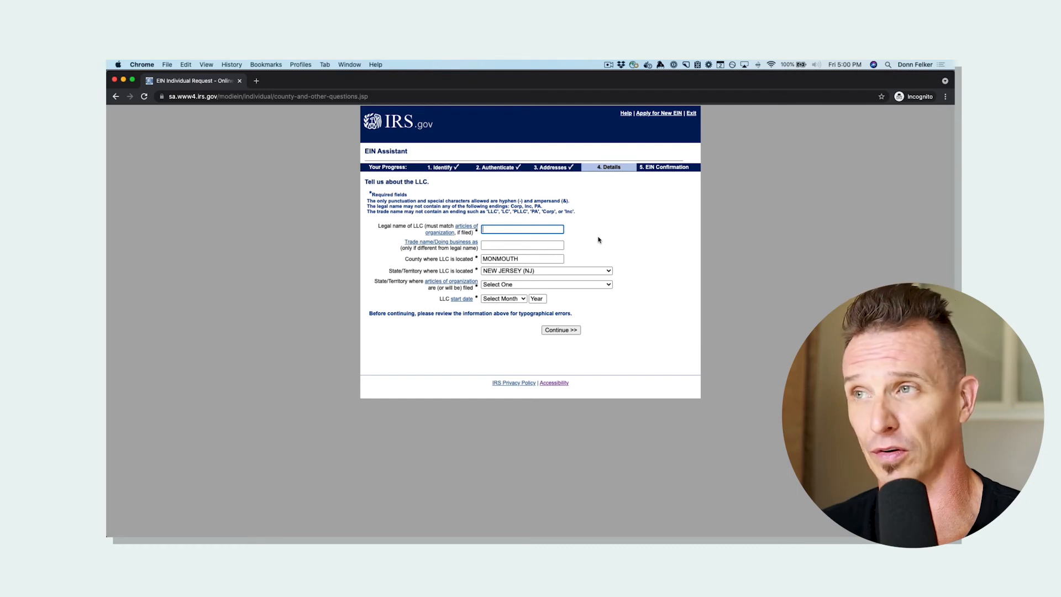
Select New Jersey (NJ) as the state where the LLC's articles of organization are filed
{"action": "left_click", "coordinate": [525, 259]}
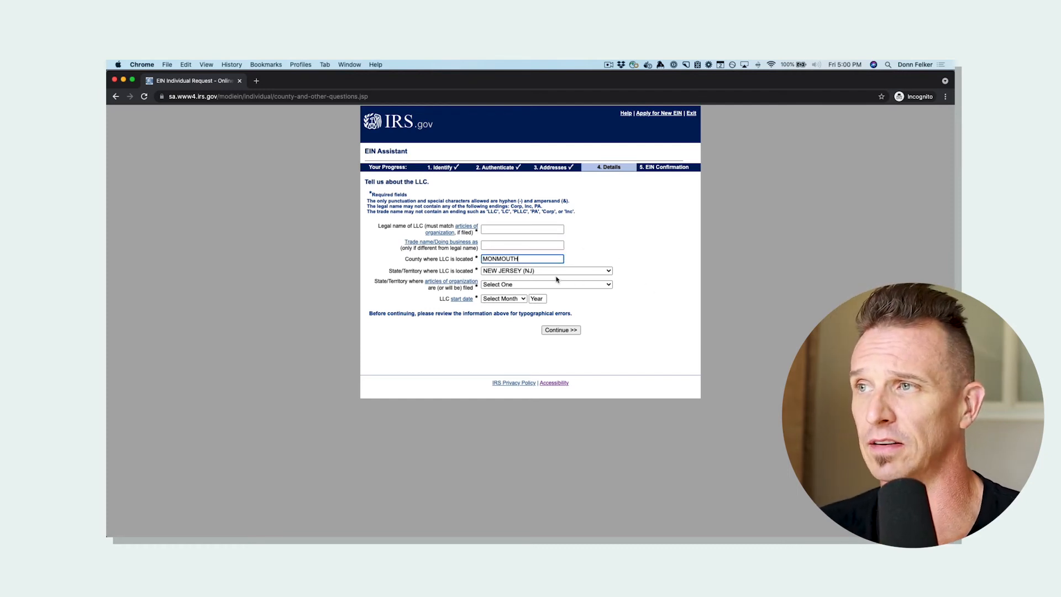
{"action": "left_click", "coordinate": [519, 285]}
{"action": "type", "text": "new"}
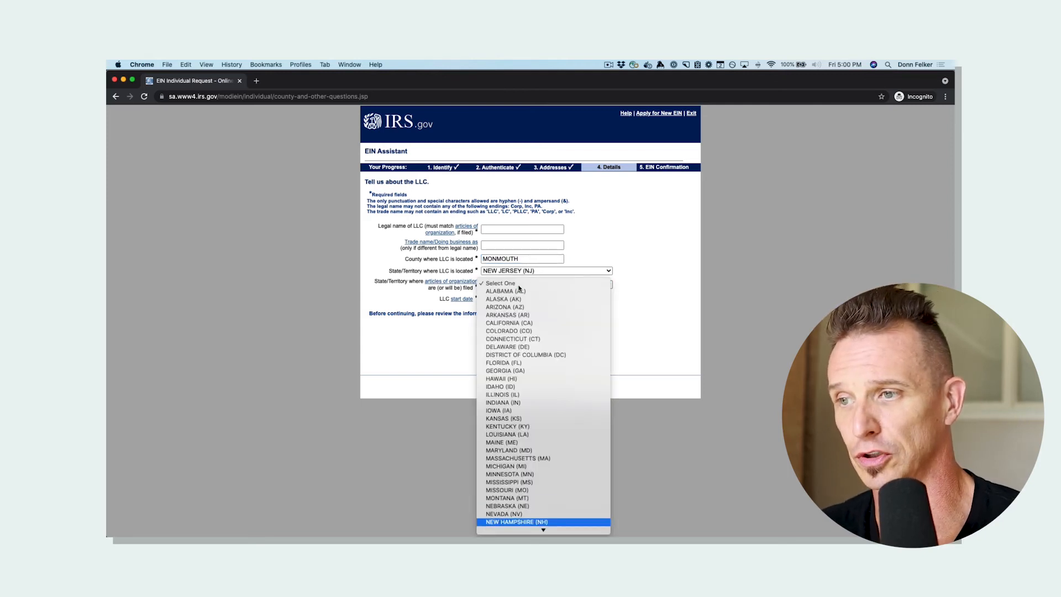
{"action": "key", "text": "Down"}
{"action": "key", "text": "Return"}
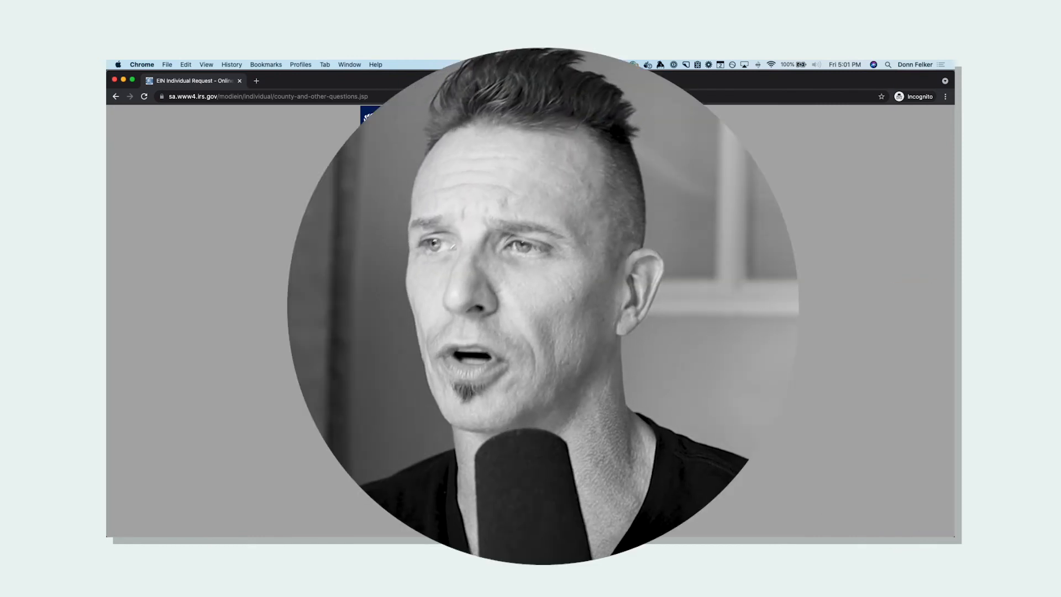
Set the LLC start date to July 2021
{"action": "left_click", "coordinate": [503, 298]}
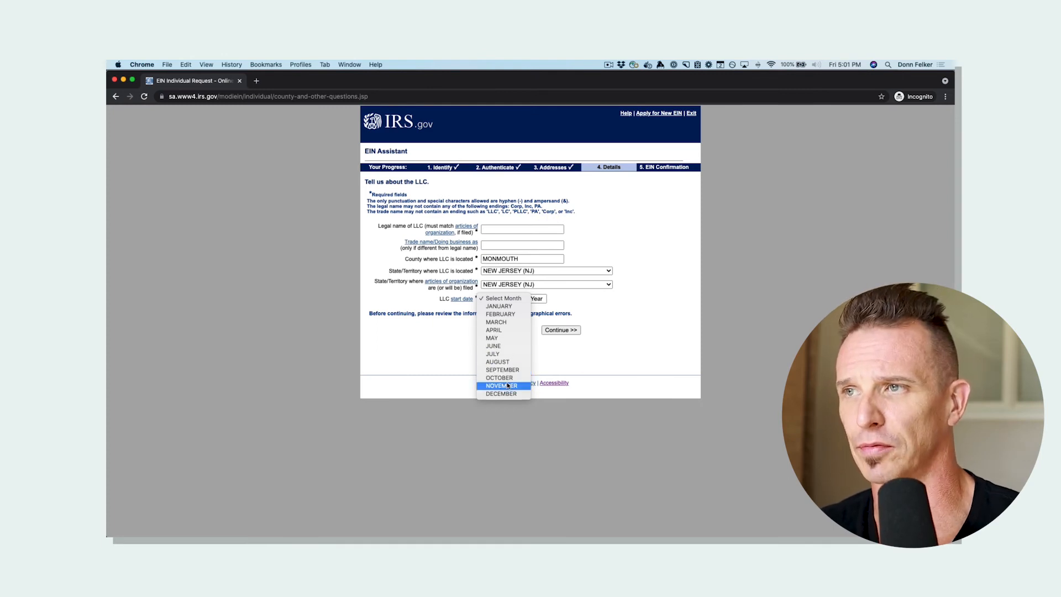
{"action": "left_click", "coordinate": [500, 354]}
{"action": "left_click", "coordinate": [536, 299]}
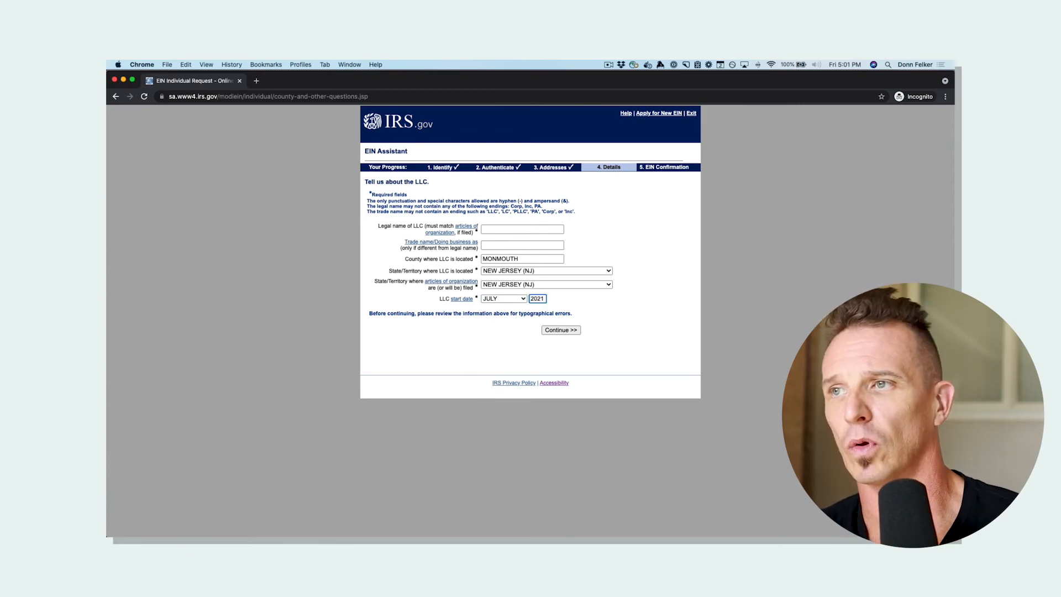